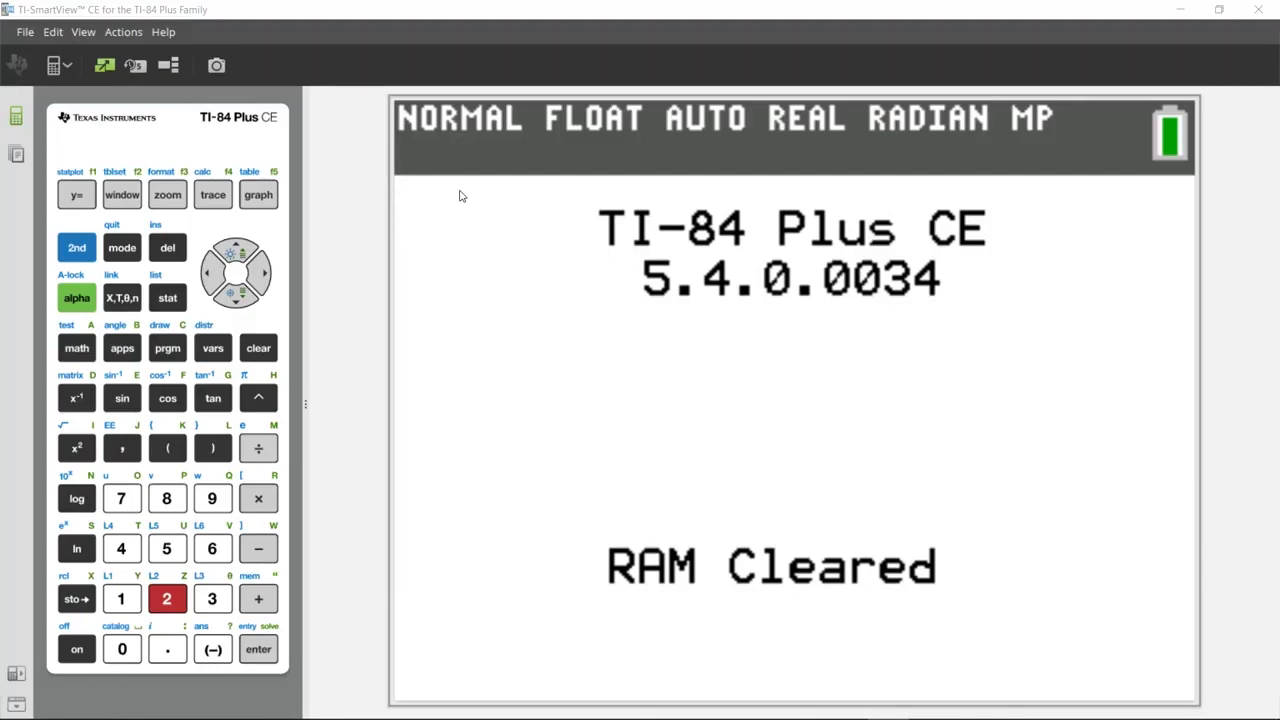
- Clear the home screen and show the Equation, Graph and Table views beside the calculator
left_click(255, 355)
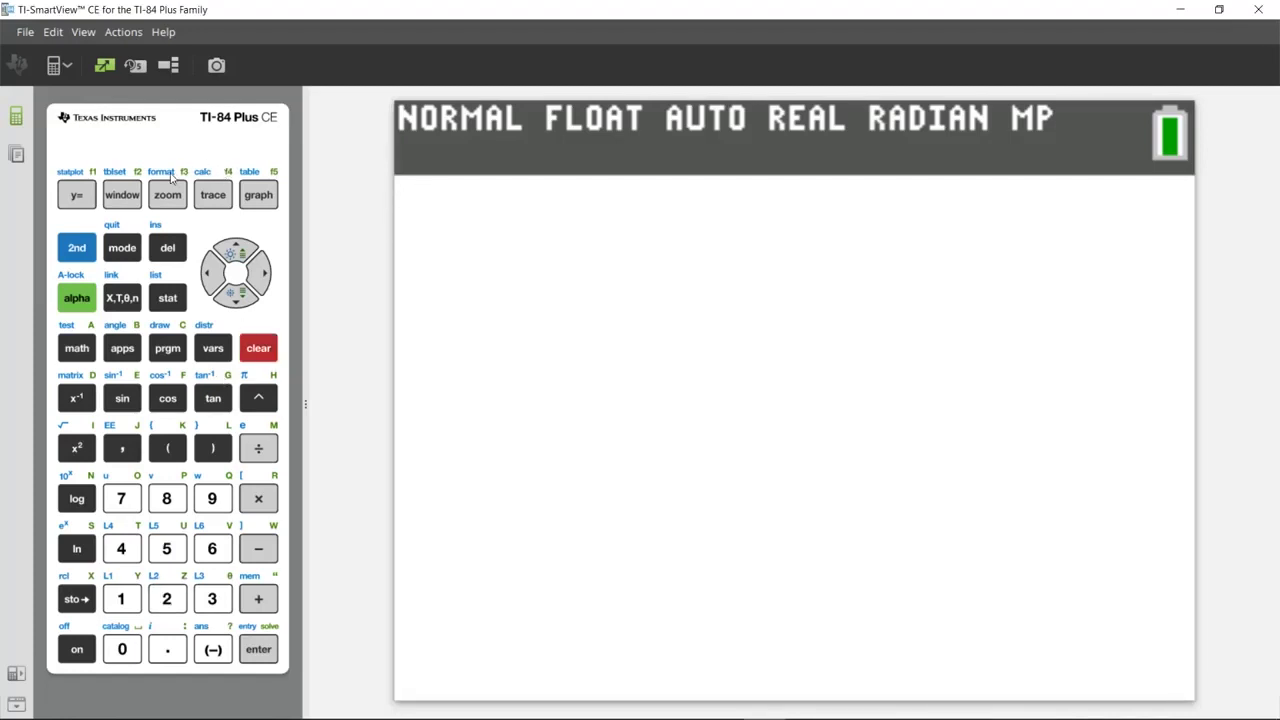
left_click(169, 67)
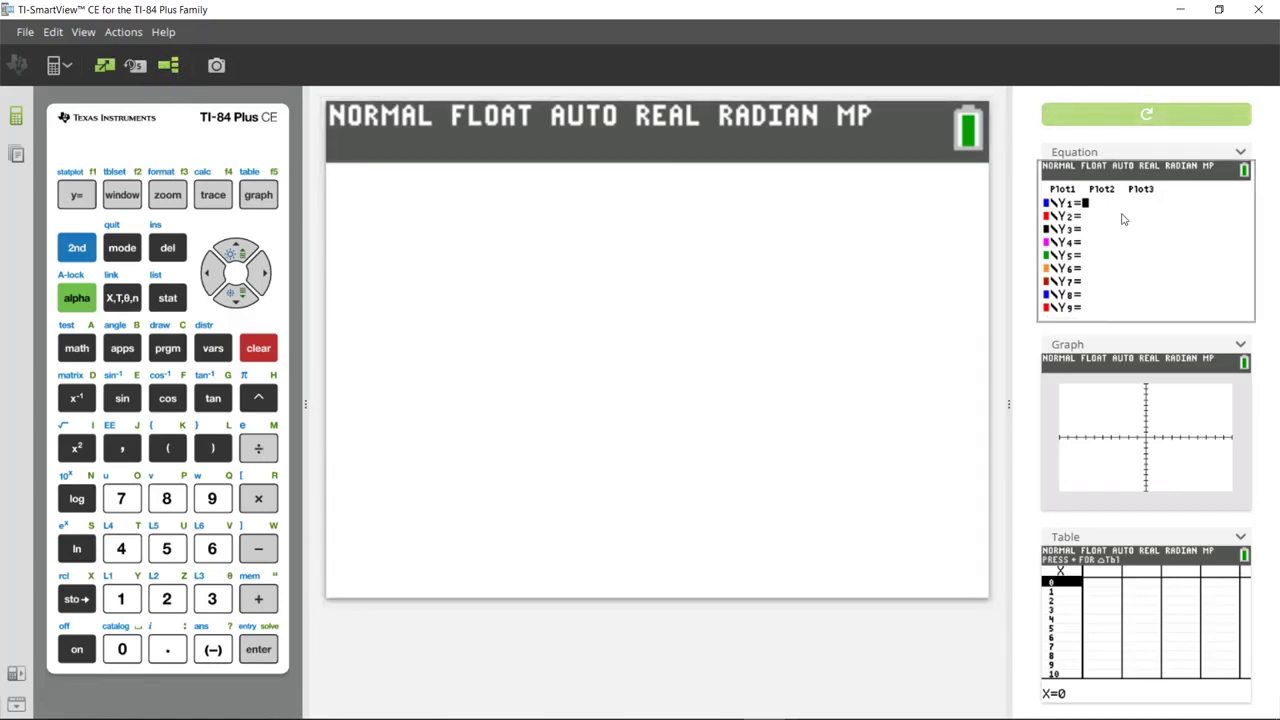
left_click(1238, 152)
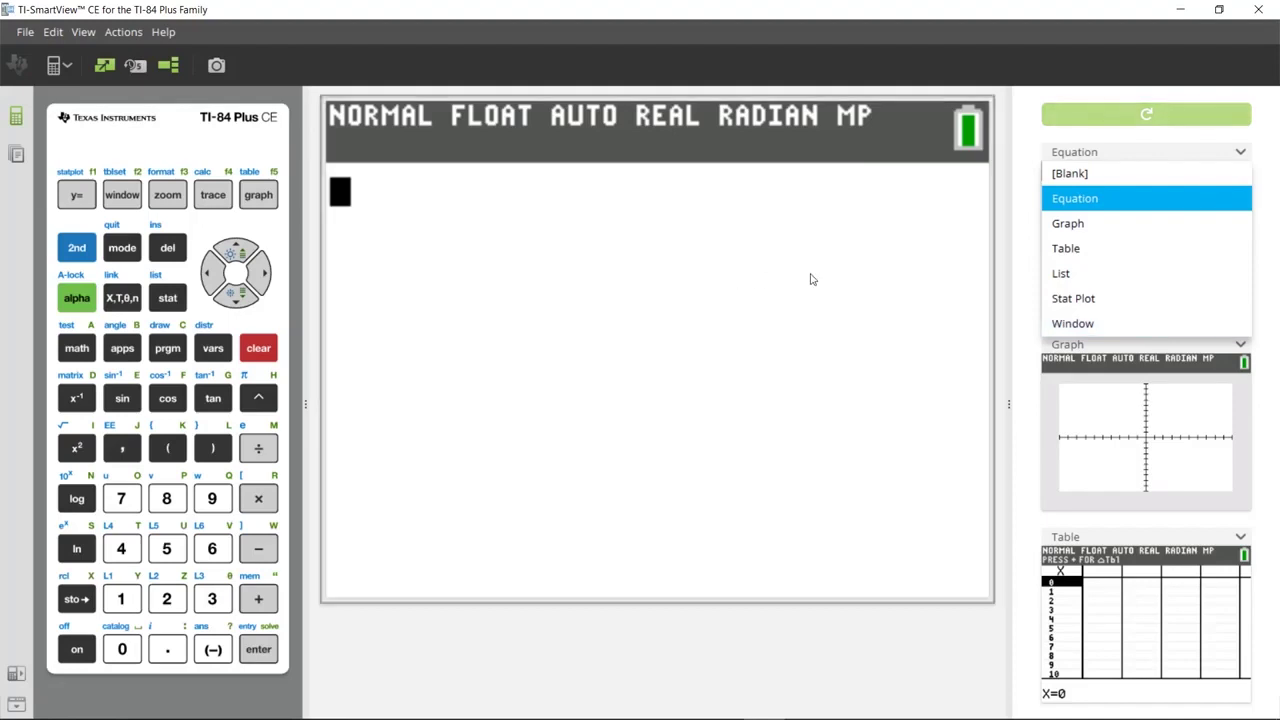
left_click(1155, 199)
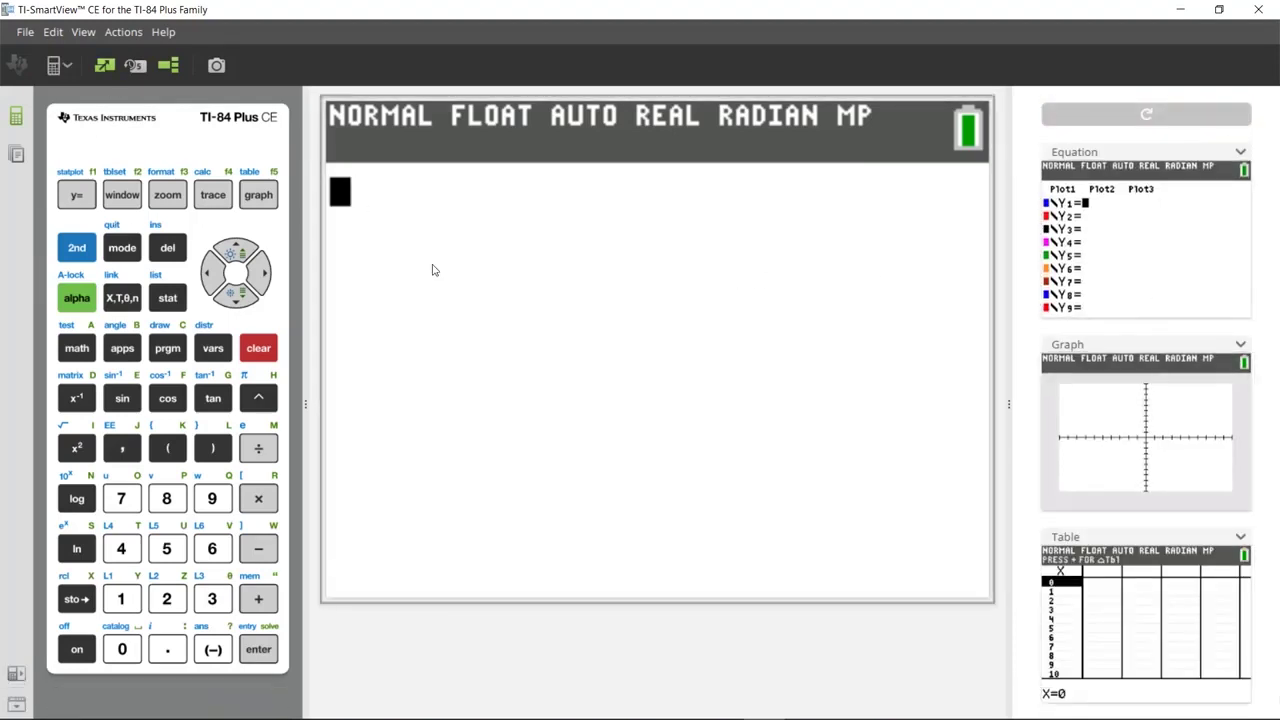
- Key Y1=X²+3 into the Y= editor on the emulator keypad
left_click(82, 203)
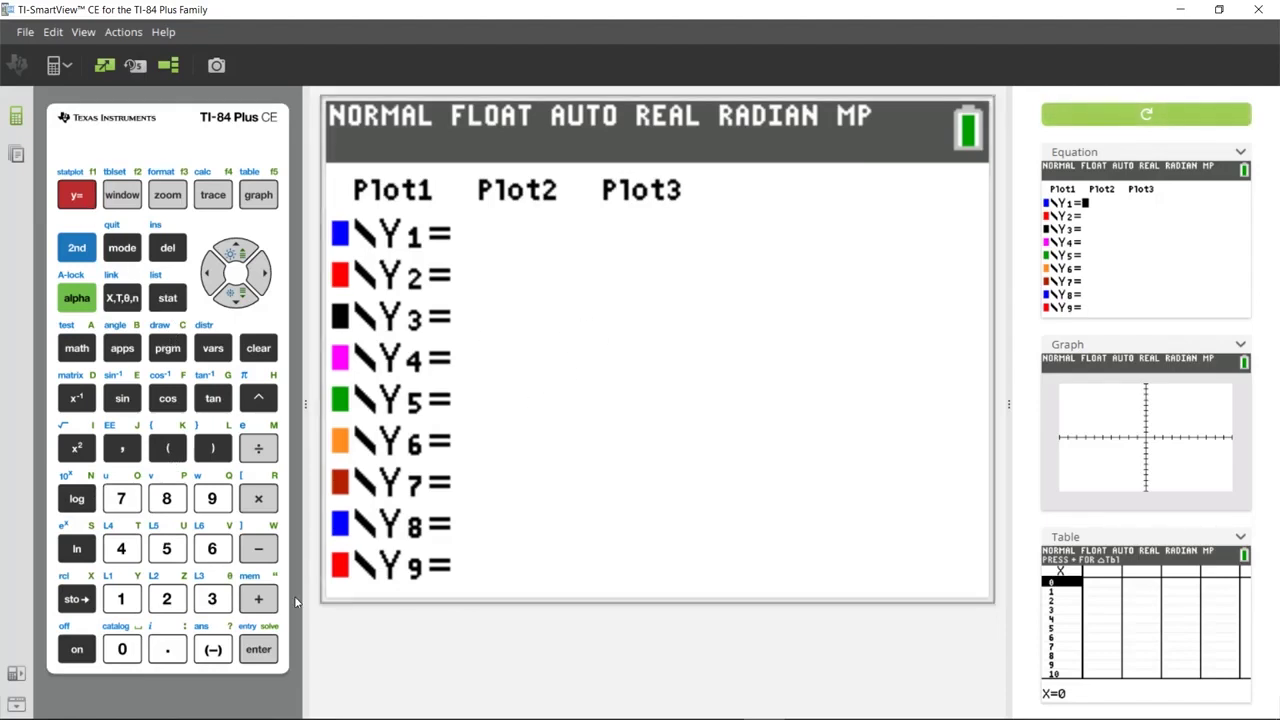
left_click(126, 298)
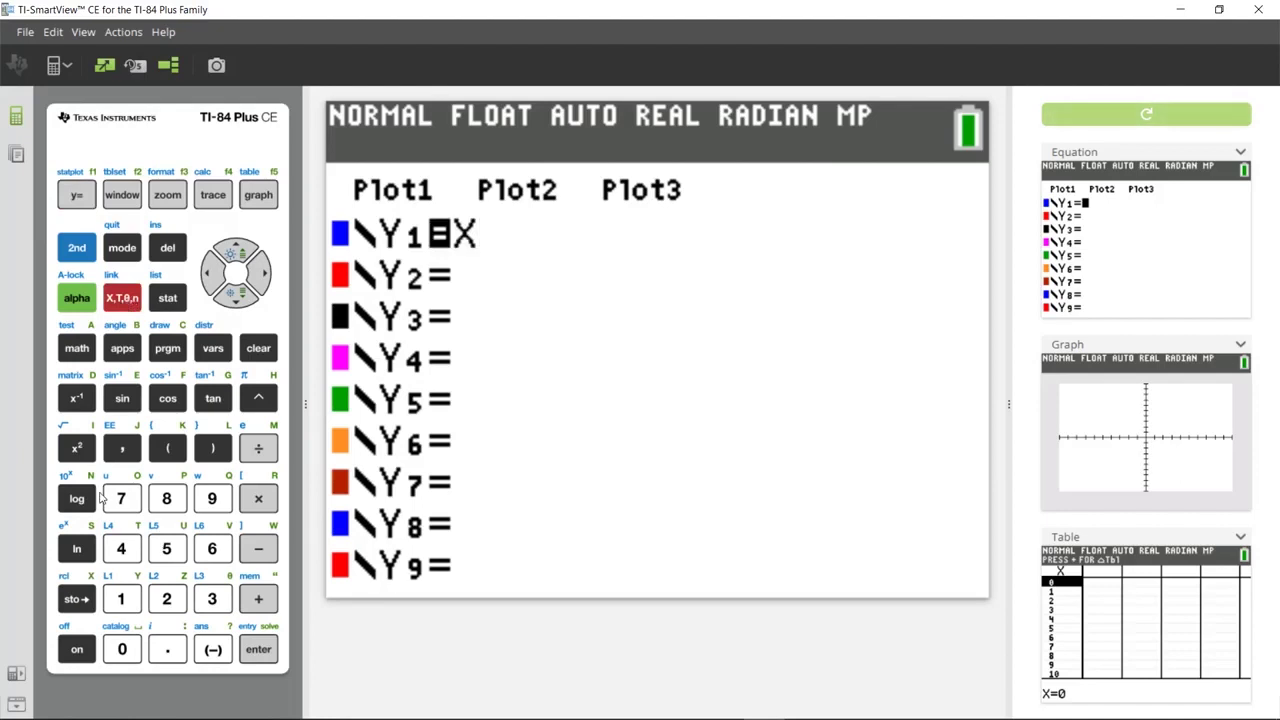
left_click(77, 448)
left_click(262, 598)
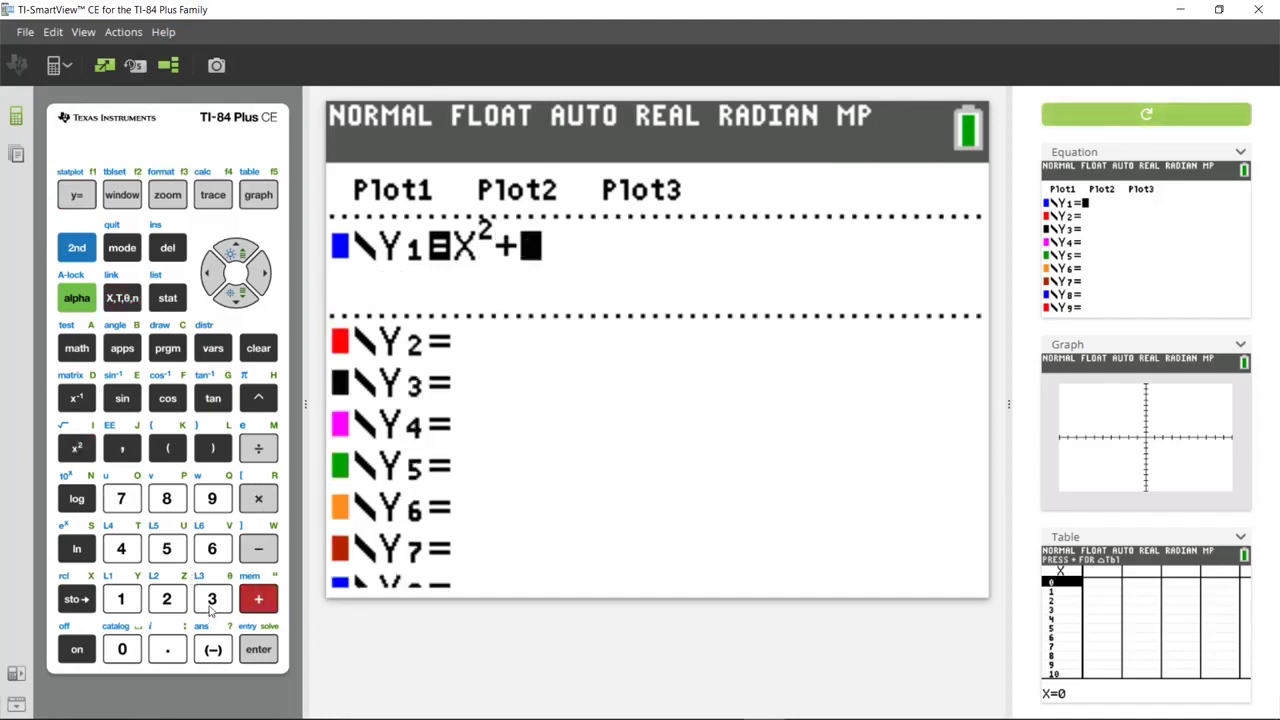
left_click(212, 599)
left_click(258, 650)
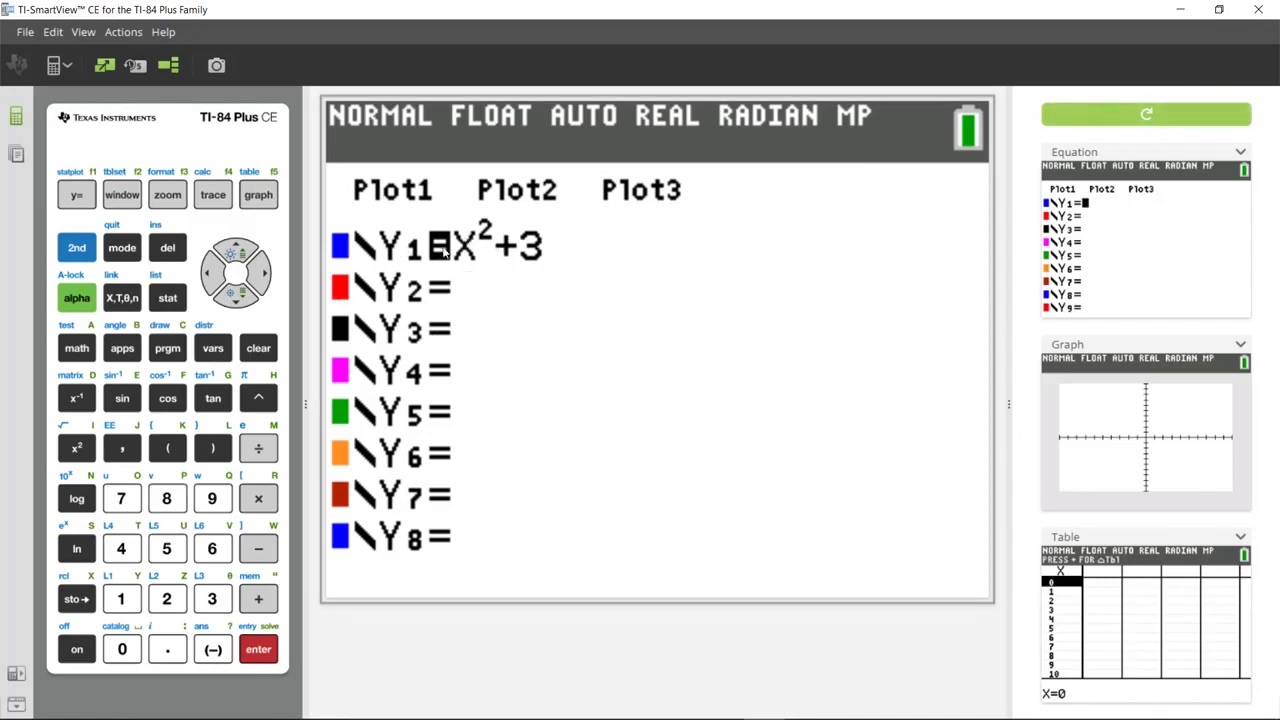
- Refresh the side views to show Y1=X²+3 with its parabola and table, then restore the window
left_click(1149, 118)
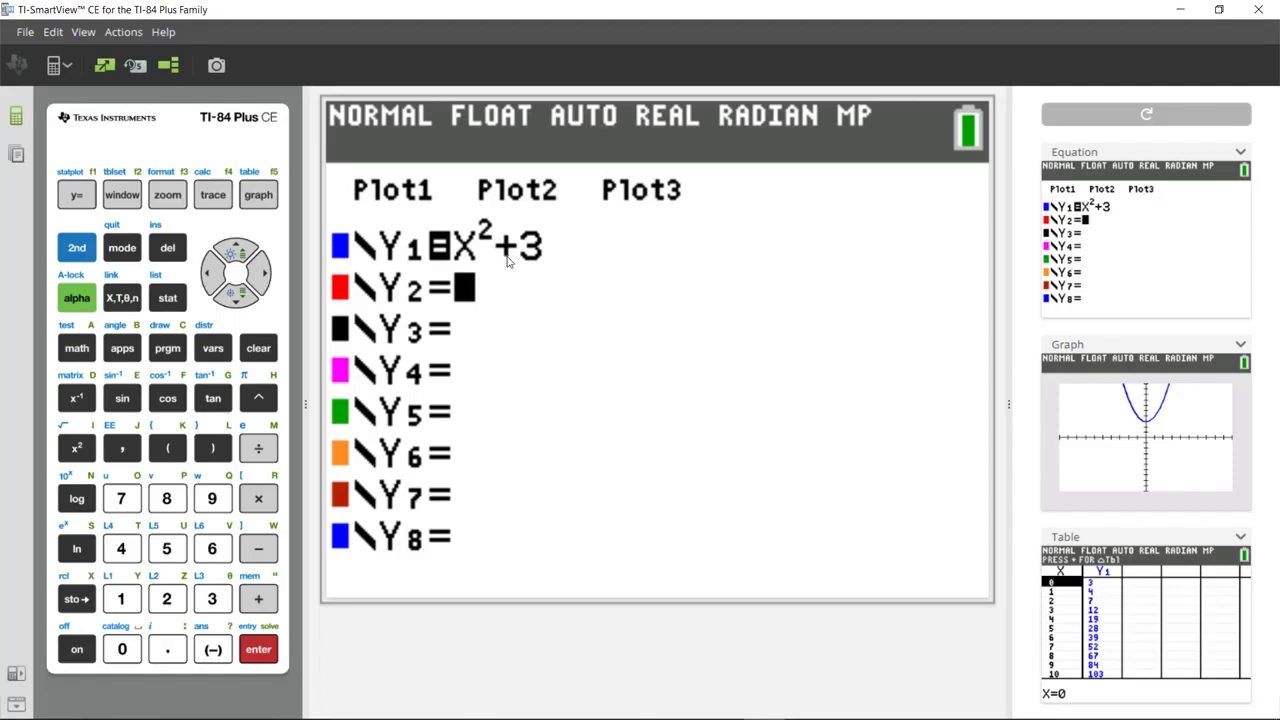
key("super+Down")
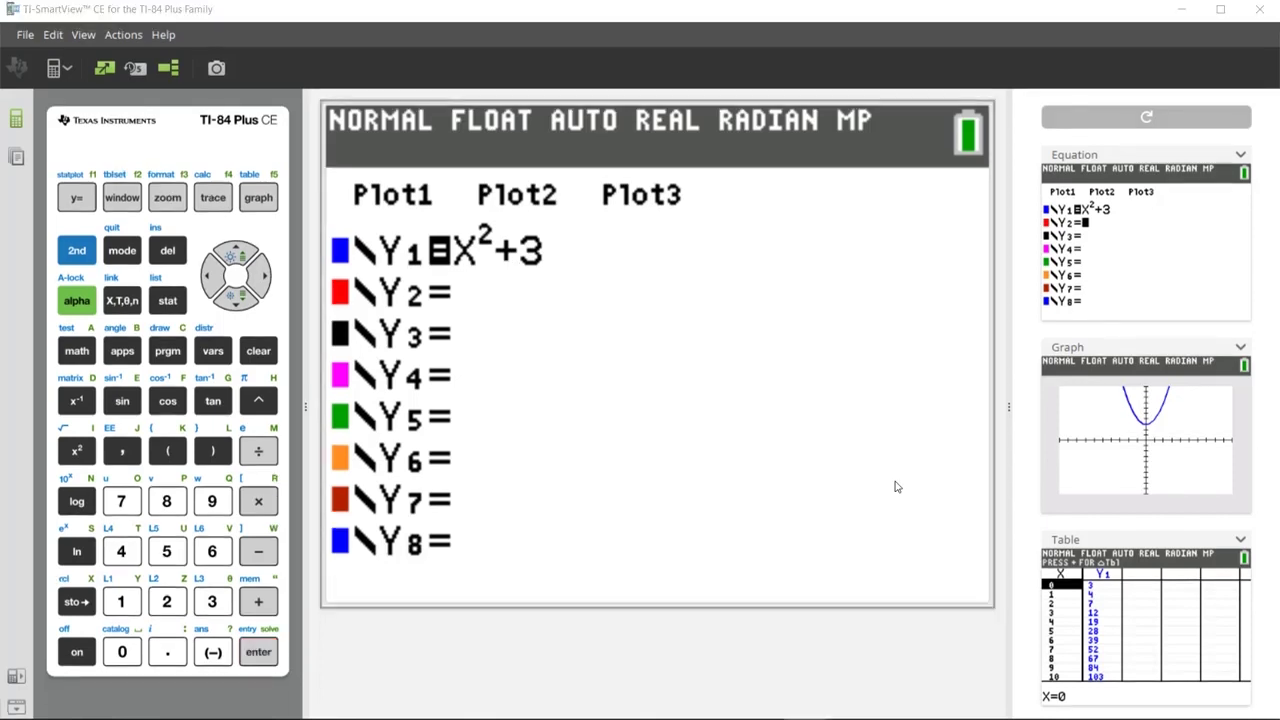
- Replace the Equation/Graph/Table views with the Key Press History panel
left_click(171, 69)
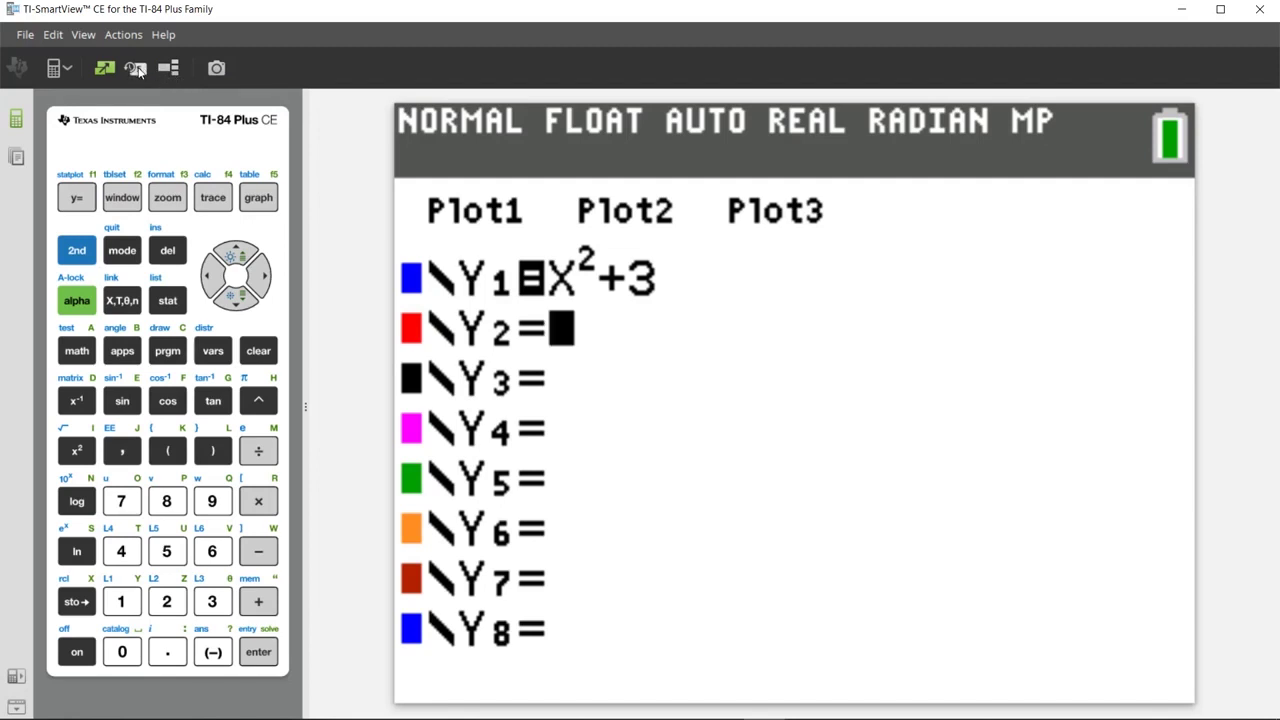
left_click(137, 69)
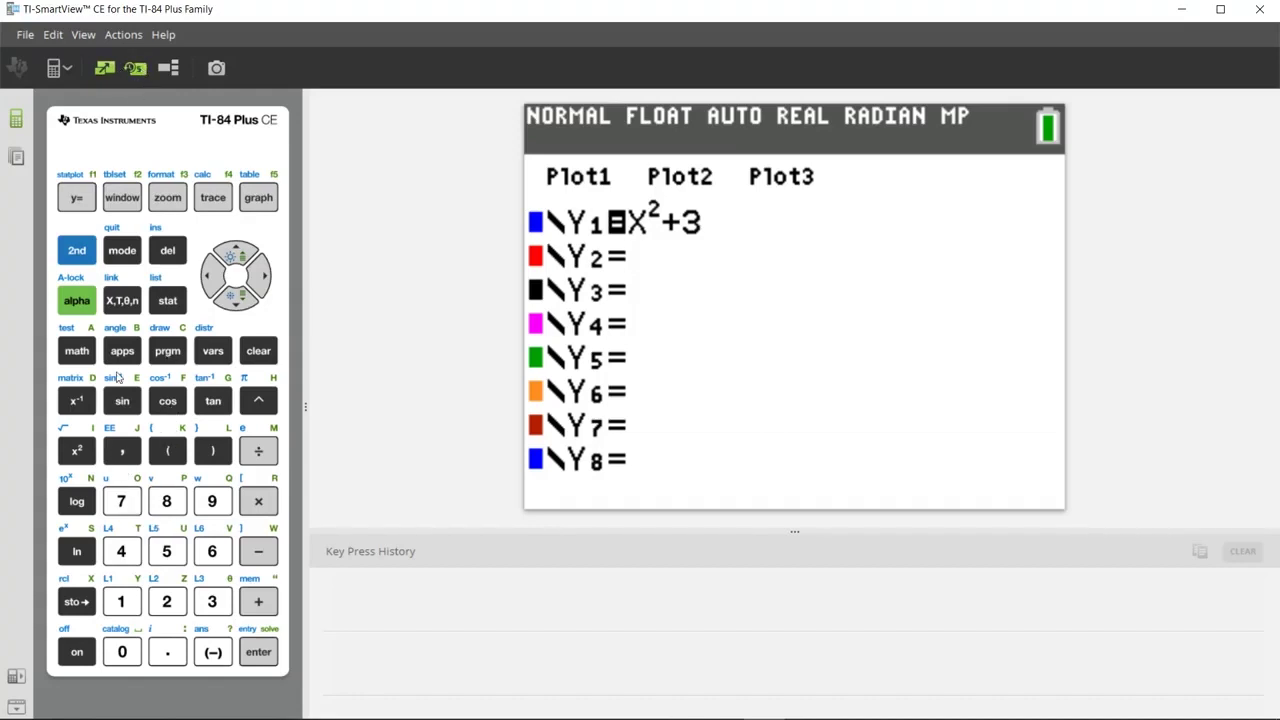
- Key in Y2=X²−6X+9 and select the x² step in the key press history
left_click(119, 304)
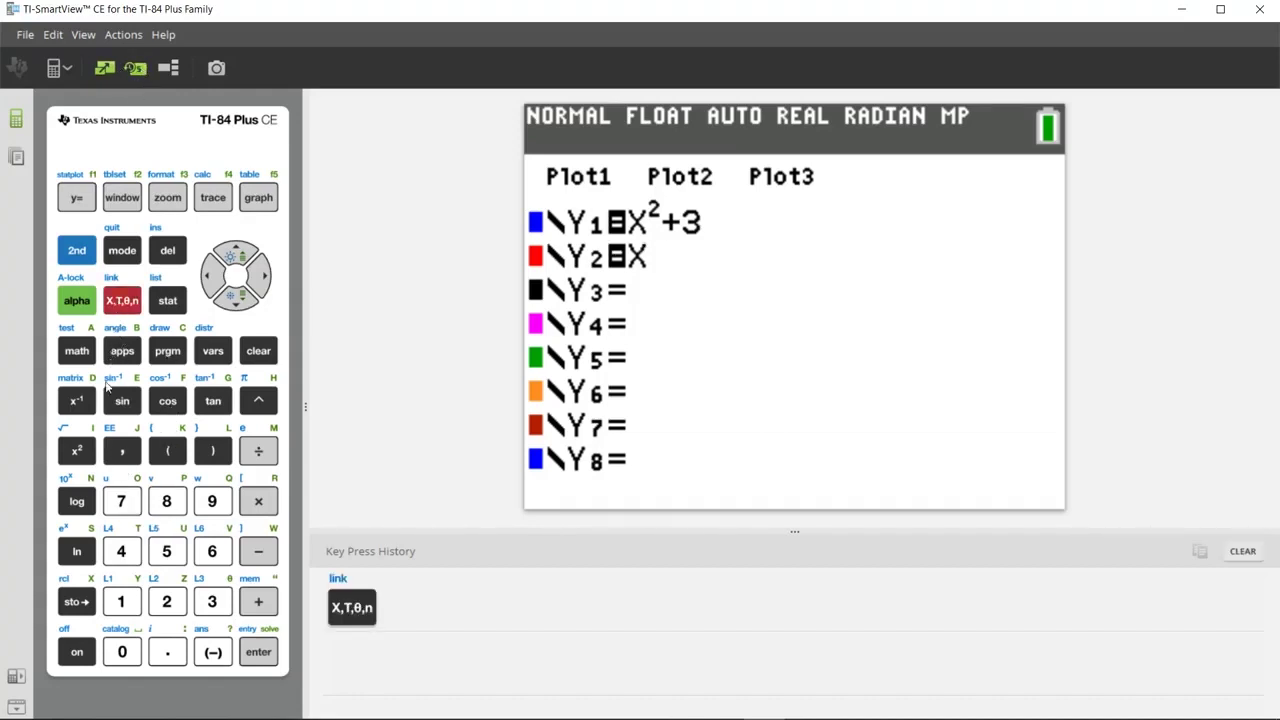
left_click(82, 452)
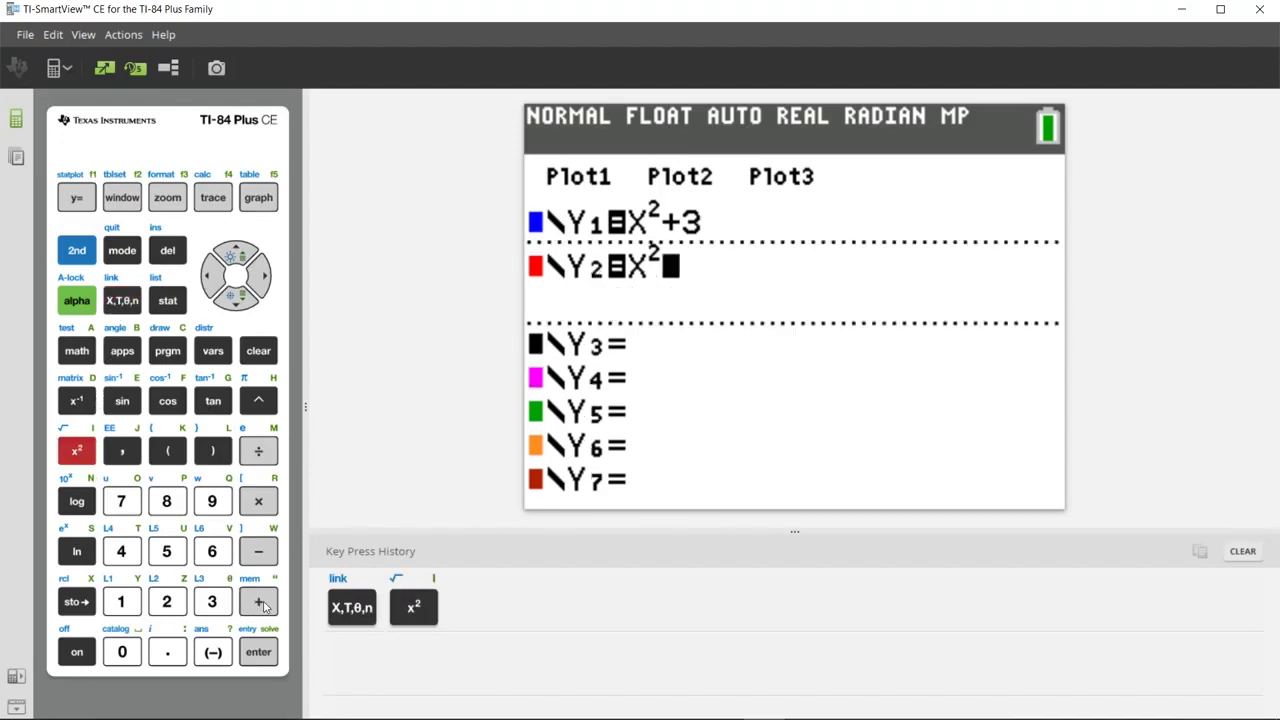
left_click(258, 551)
left_click(212, 551)
left_click(122, 300)
left_click(258, 601)
left_click(215, 492)
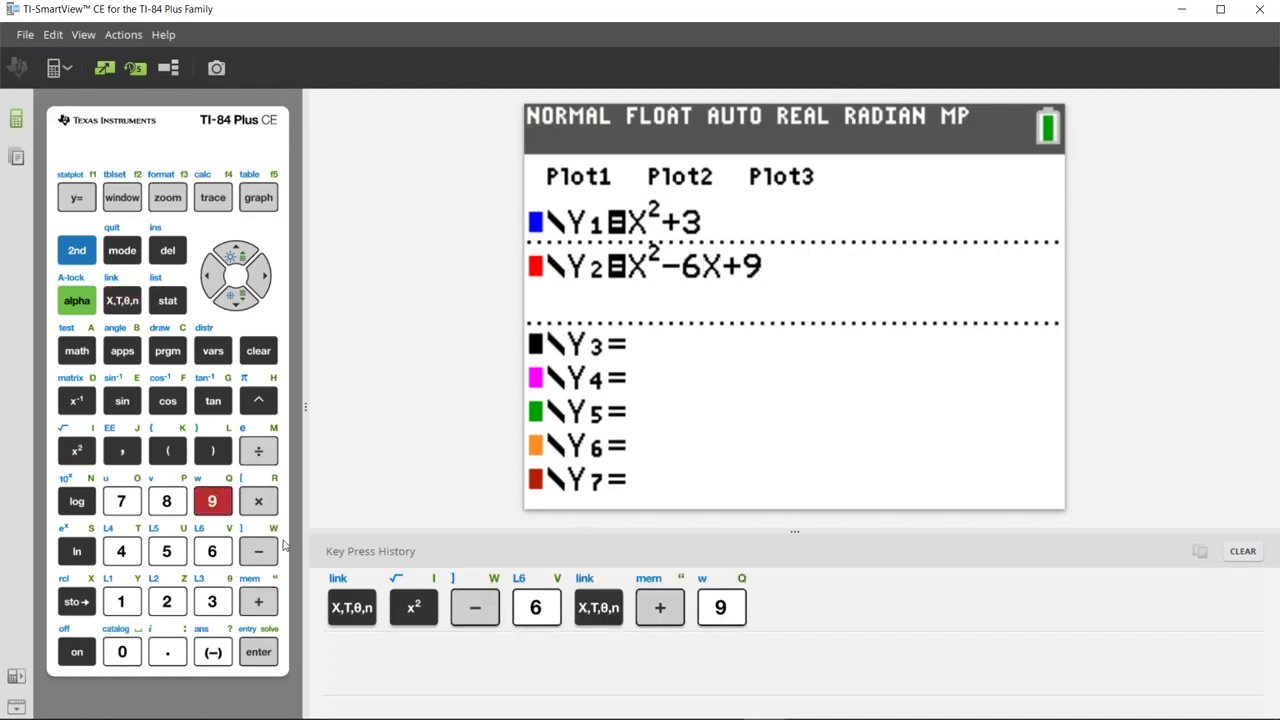
left_click(262, 655)
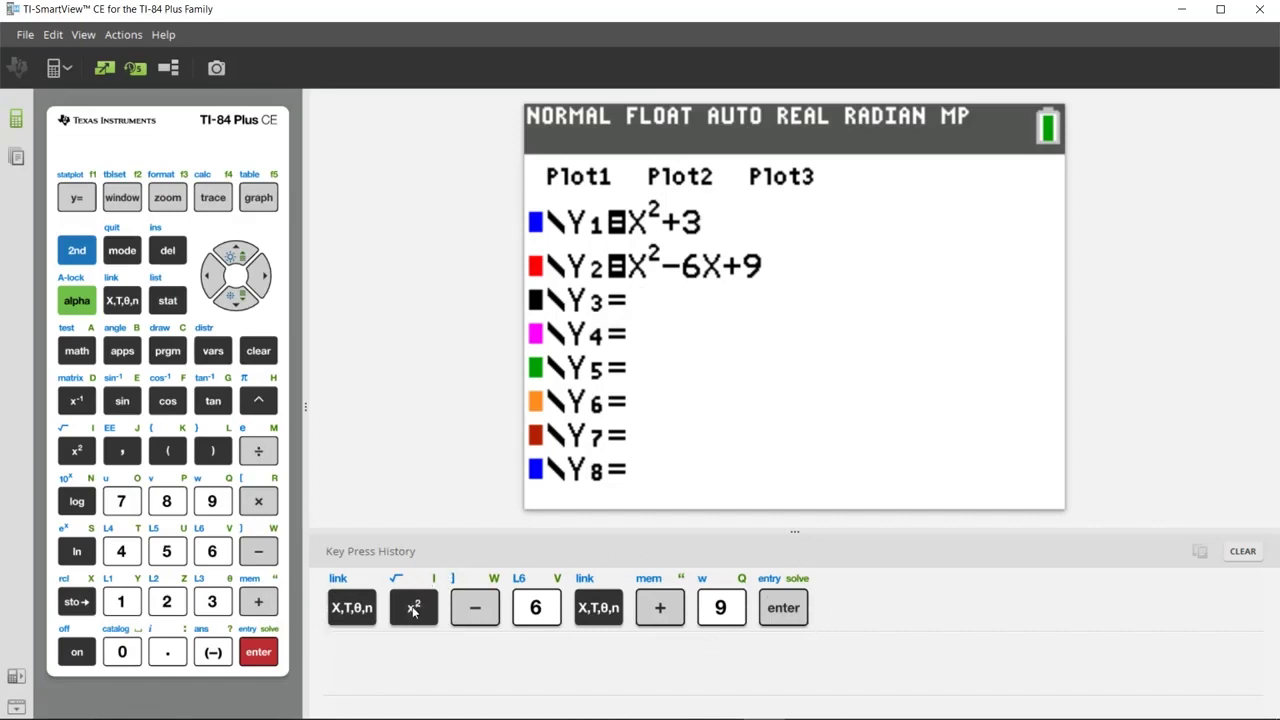
mouse_move(417, 617)
left_mouse_down()
mouse_move(531, 537)
mouse_move(831, 471)
mouse_move(580, 491)
mouse_move(413, 612)
mouse_move(413, 600)
left_mouse_up()
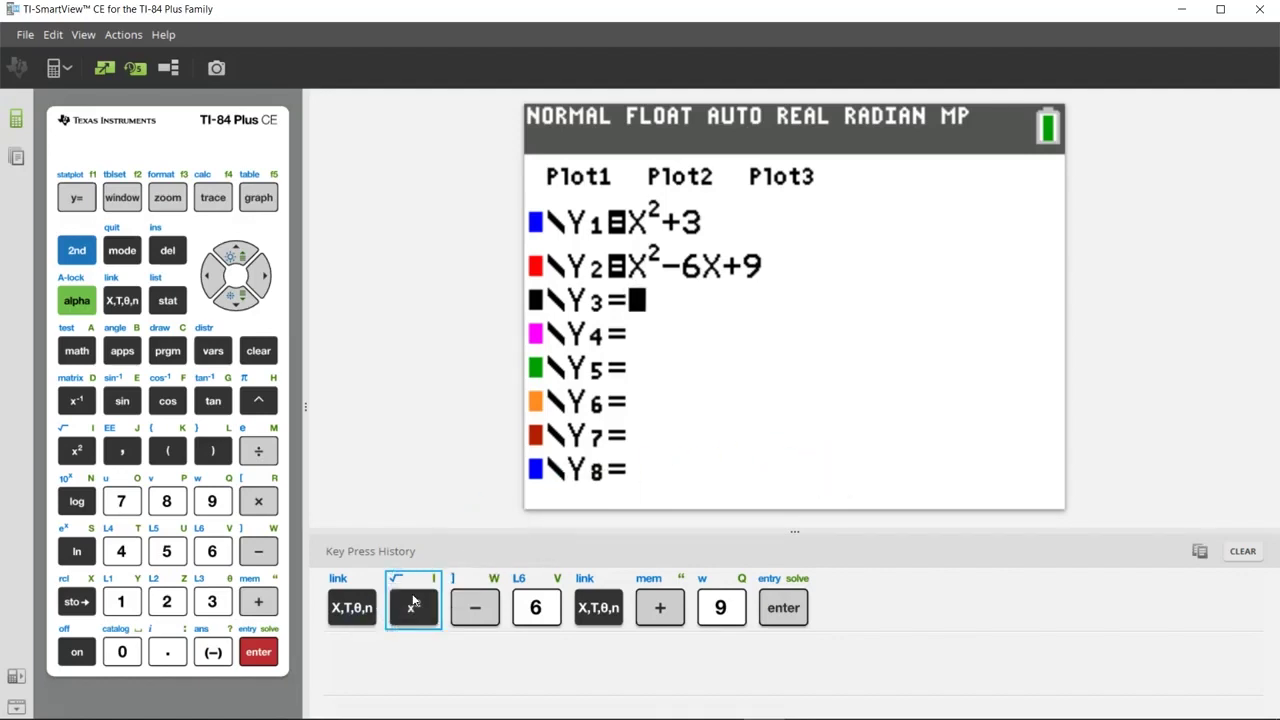
- Copy the key press history, then clear it and confirm the clearing
left_click(1200, 552)
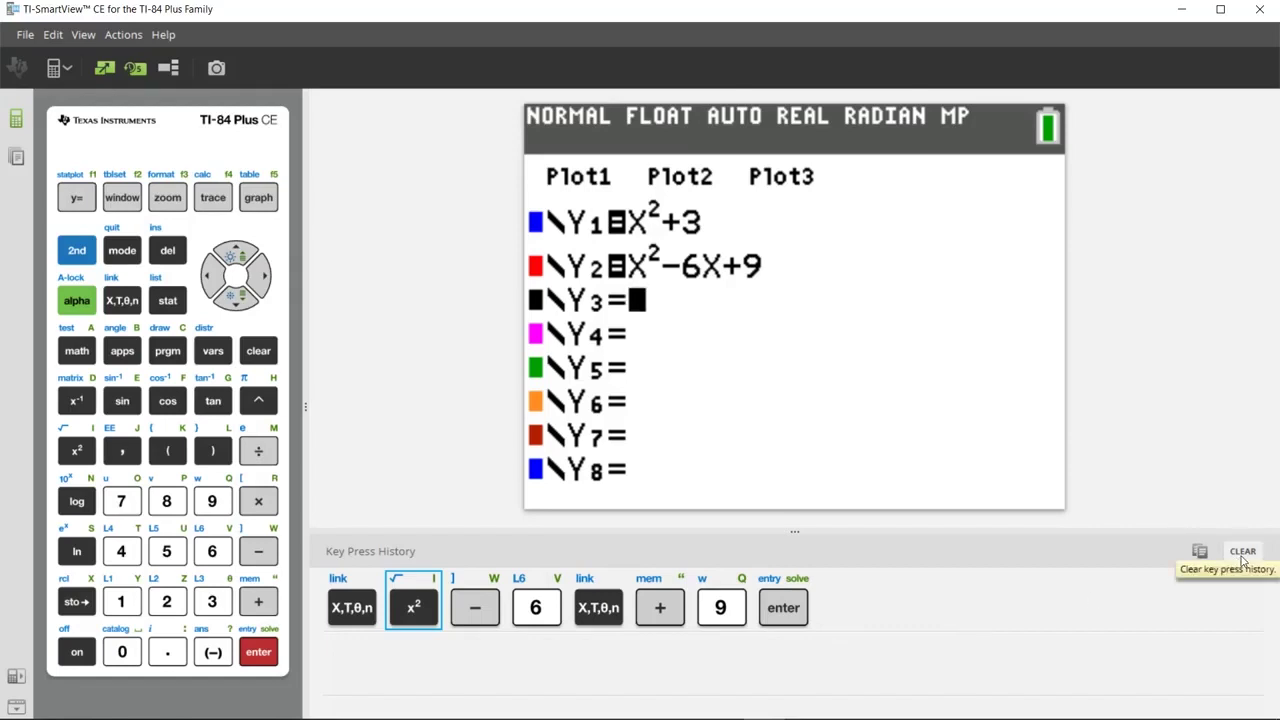
left_click(1242, 556)
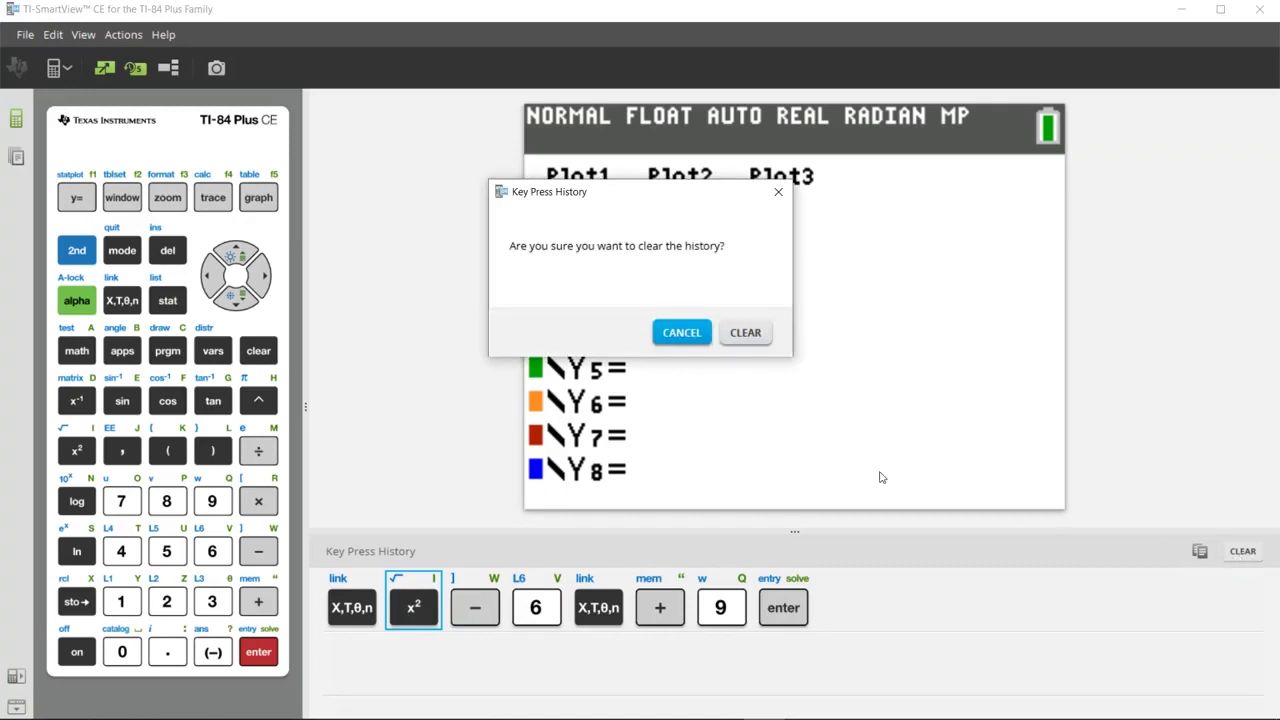
left_click(742, 336)
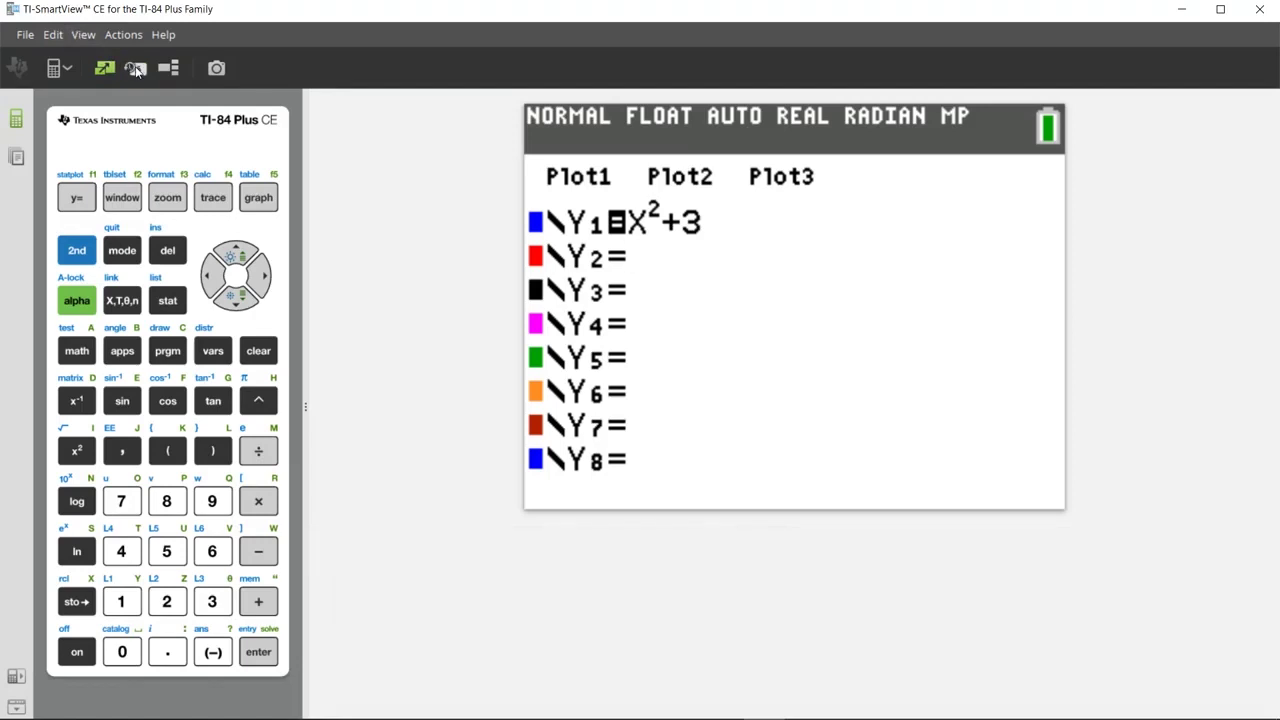
- Maximize the calculator display showing the Y= list with only Y1=X²+3
left_click(136, 68)
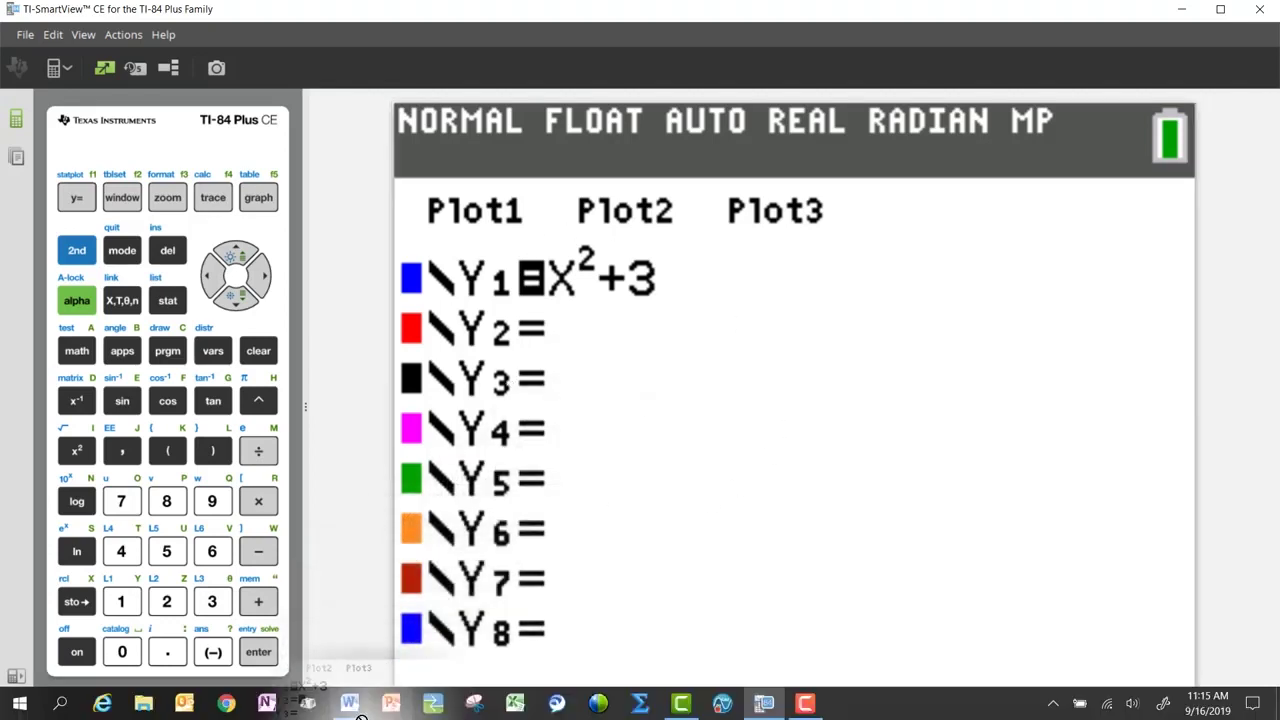
- Paste the Y= screen image into Document1 and place the cursor on the last empty line
left_click(350, 710)
key("ctrl+v")
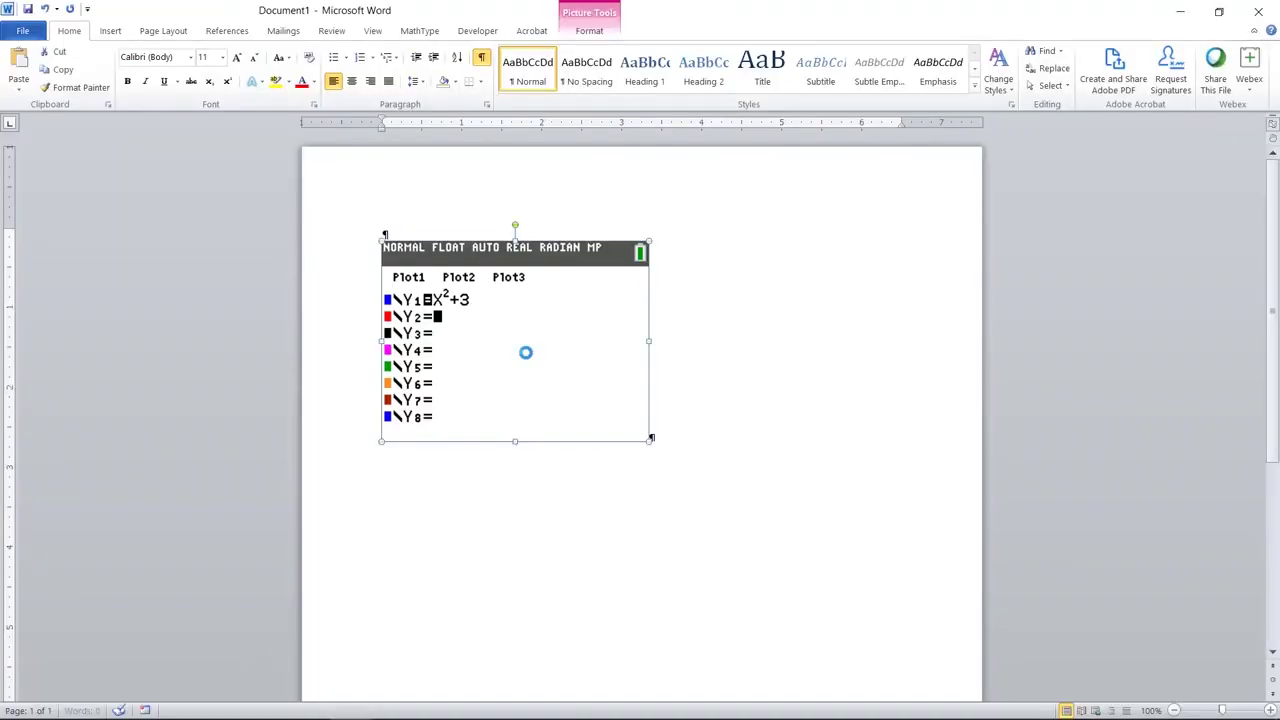
left_click(678, 419)
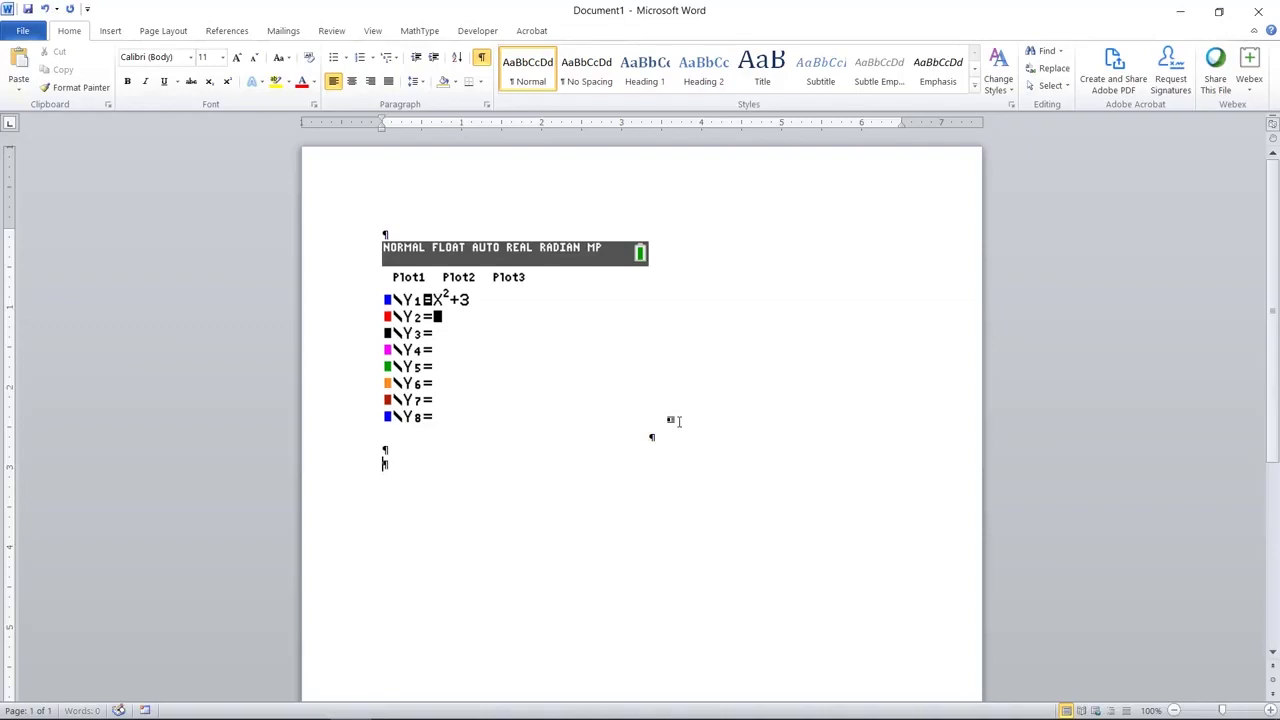
left_click(463, 597)
- Back in TI-SmartView CE, take a screen capture of the Y= screen and select the image
mouse_move(226, 712)
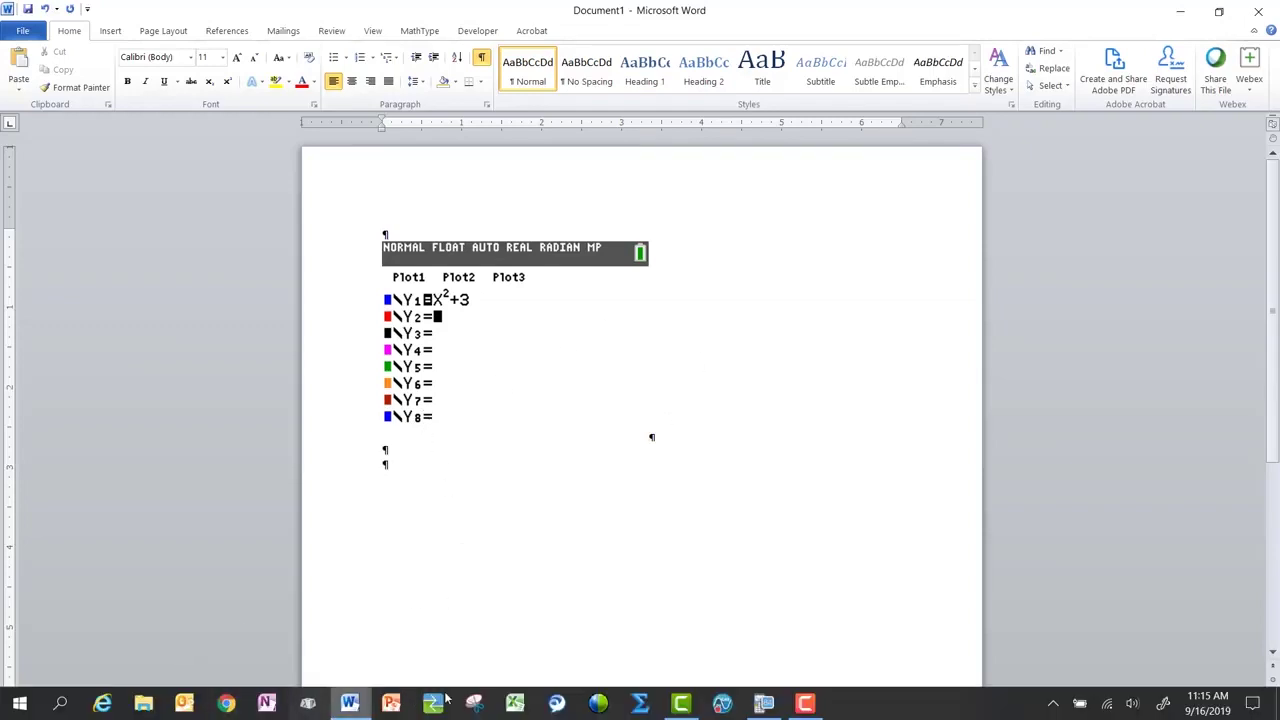
left_click(770, 708)
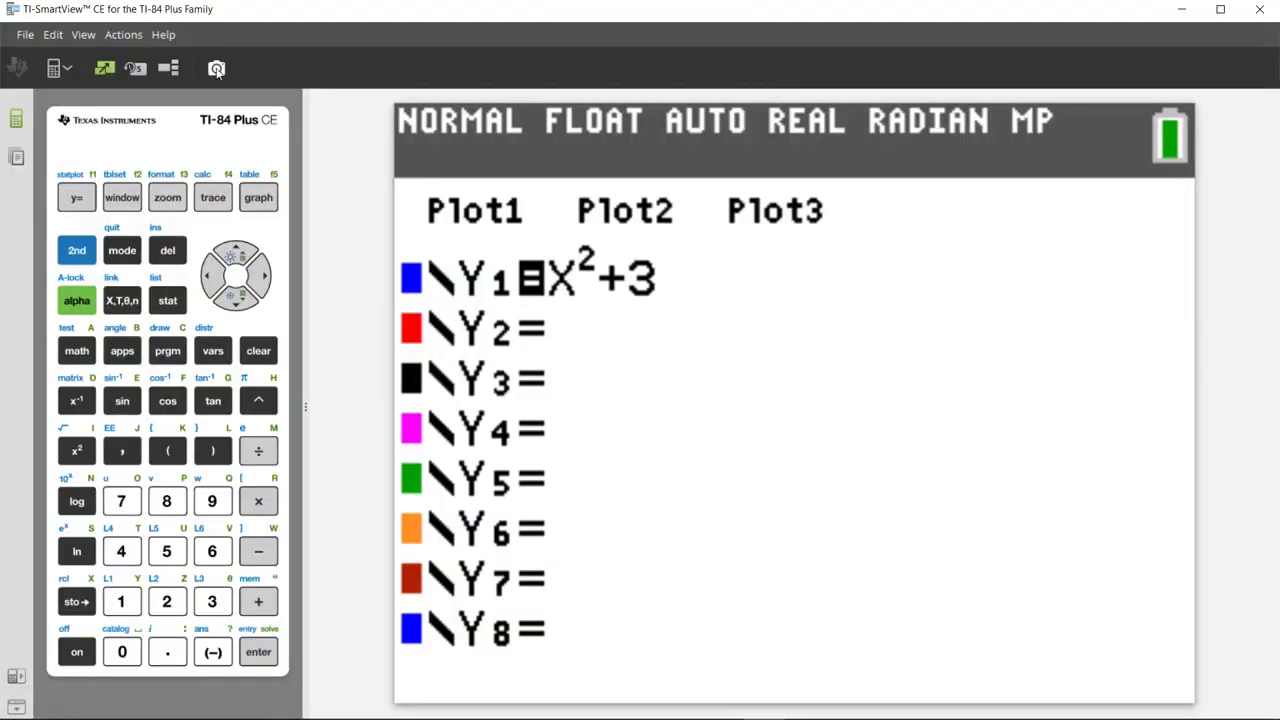
left_click(216, 69)
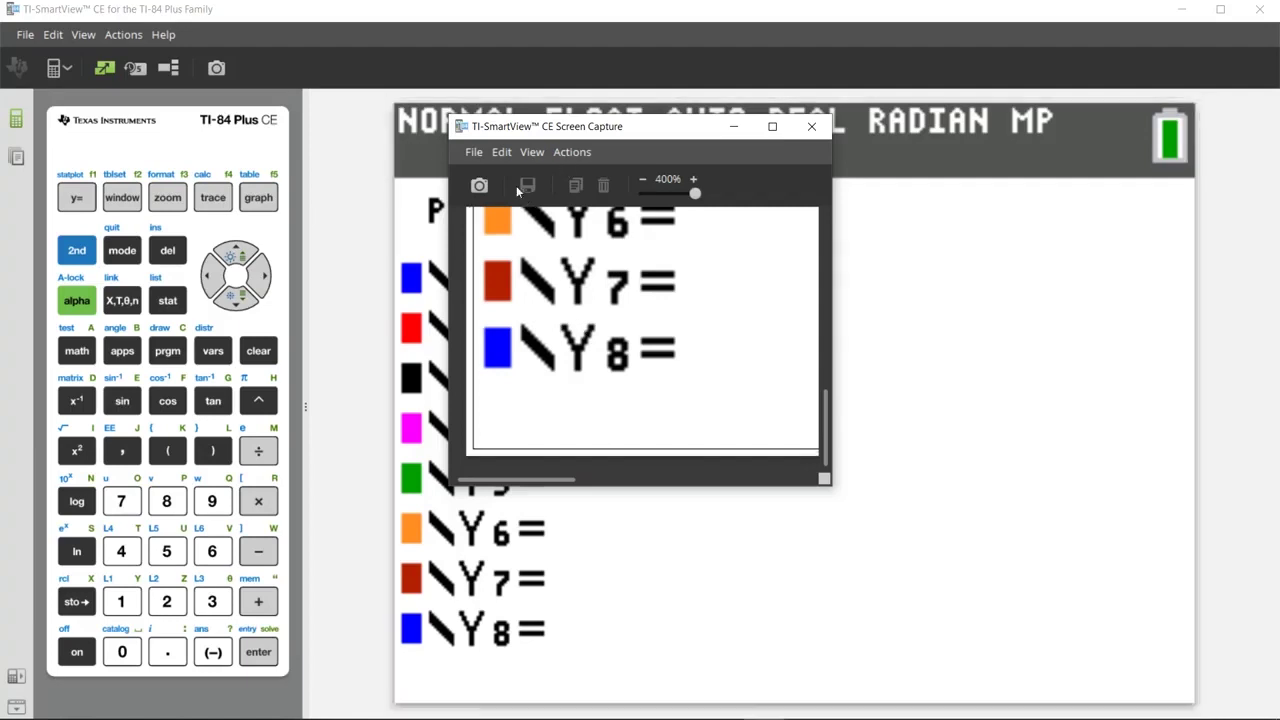
left_click(586, 356)
- Copy the captured Y= image and paste it into Word below the first picture
left_click(579, 195)
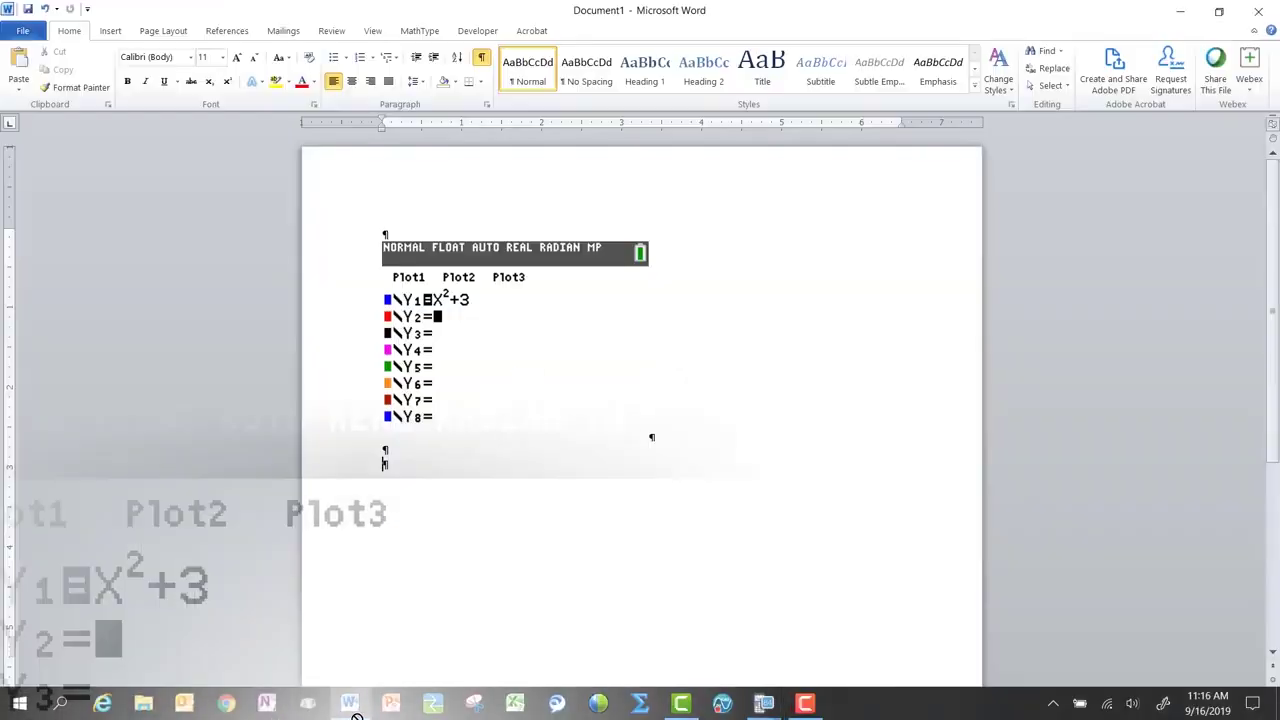
key("ctrl+v")
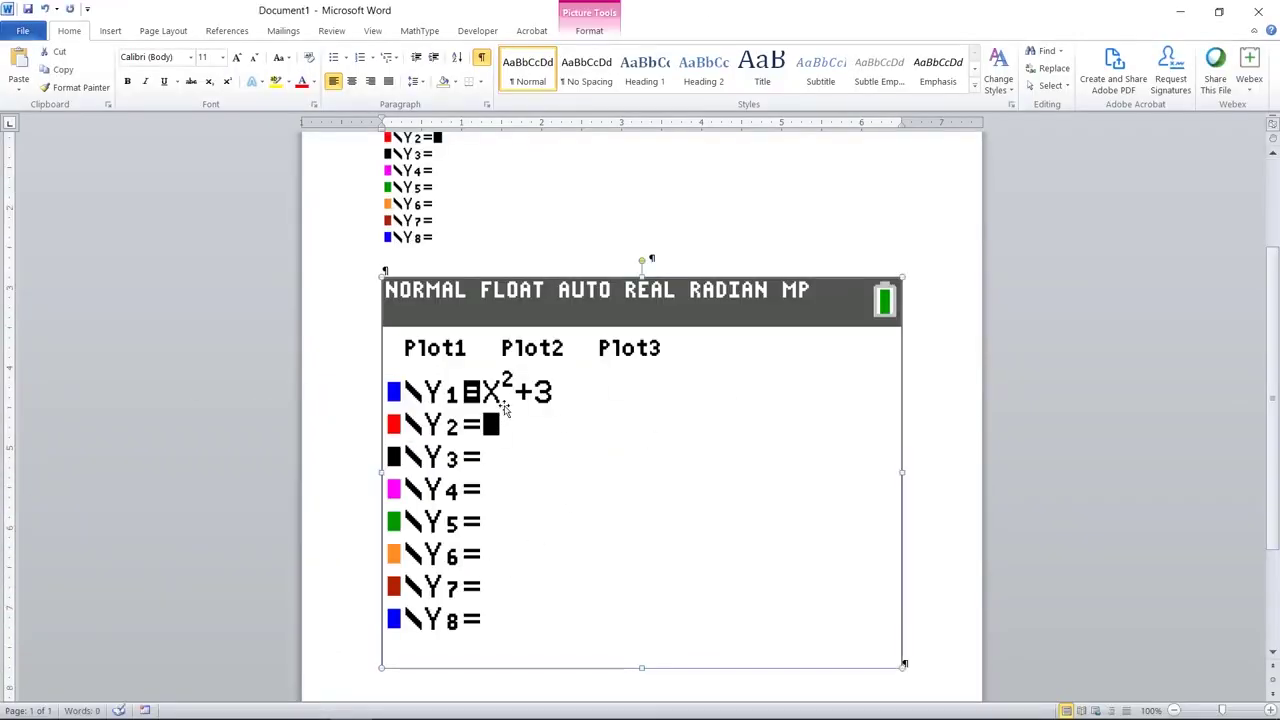